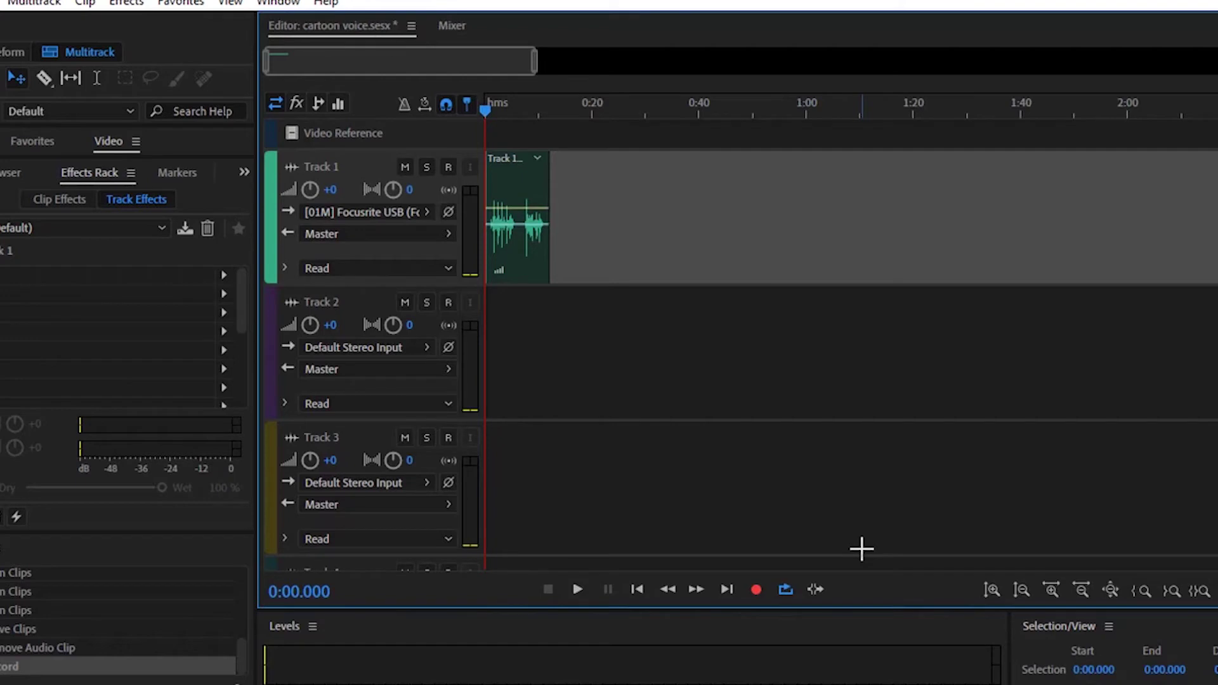
Play the 11-second voice recording through, stop it, and select the clip on Track 1
{"action": "left_click", "coordinate": [577, 590]}
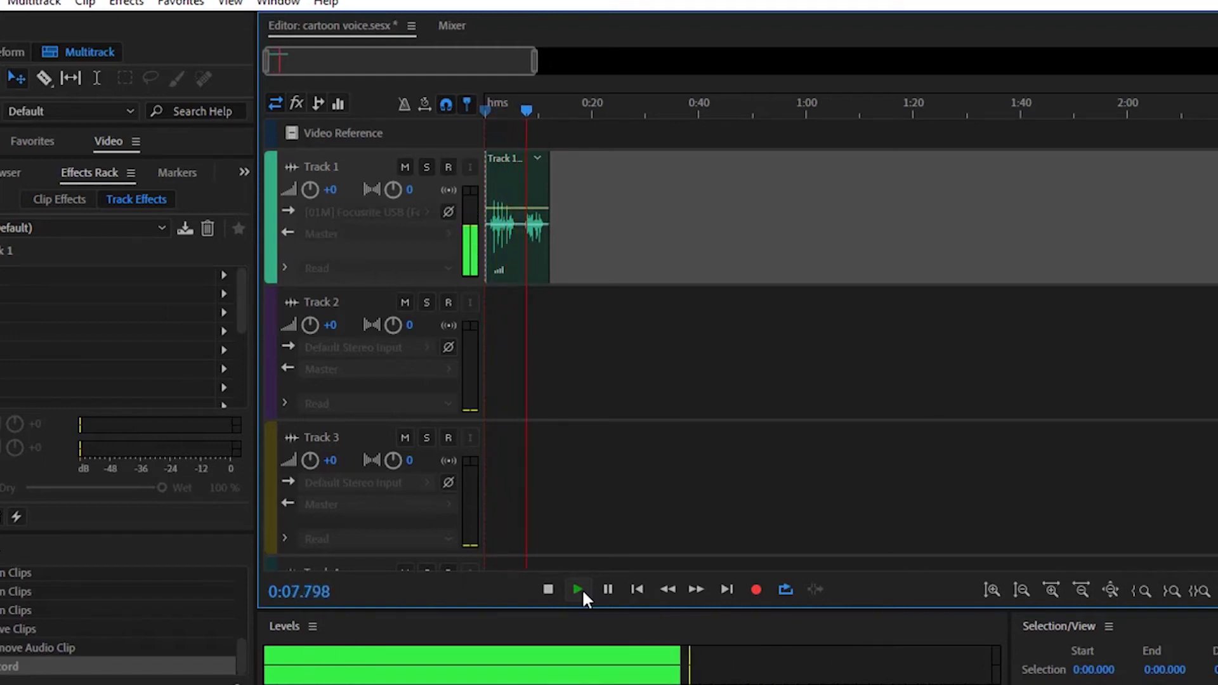
{"action": "left_click", "coordinate": [550, 590]}
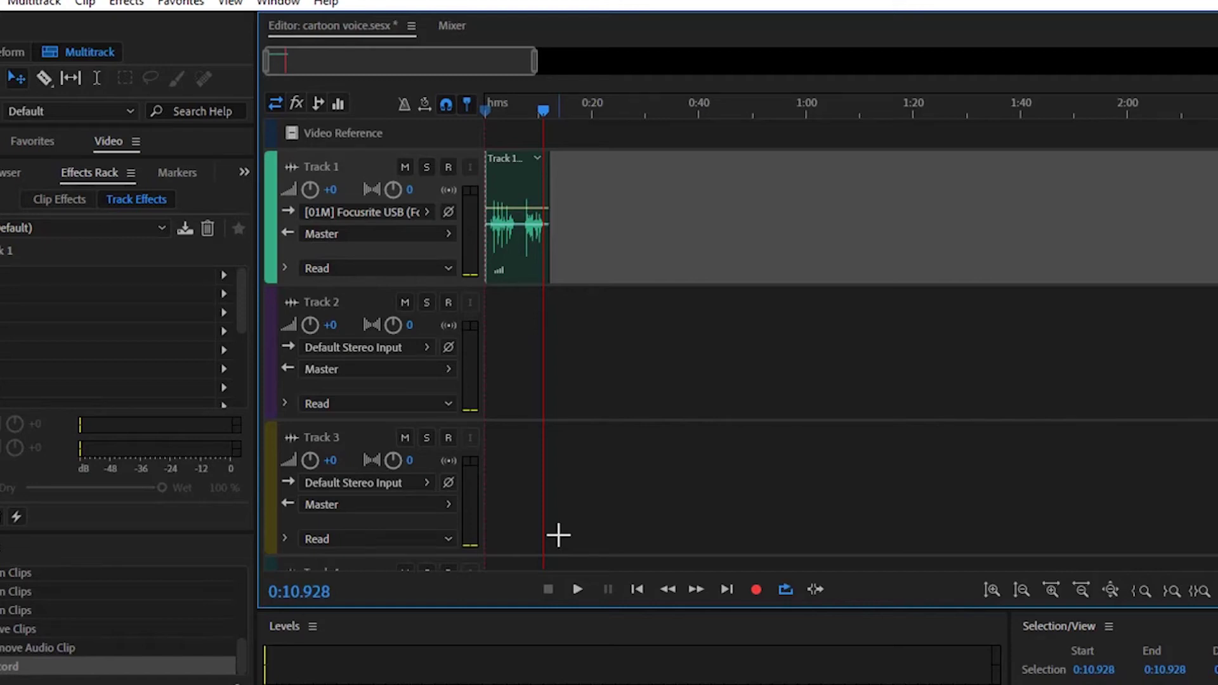
{"action": "left_click", "coordinate": [508, 173]}
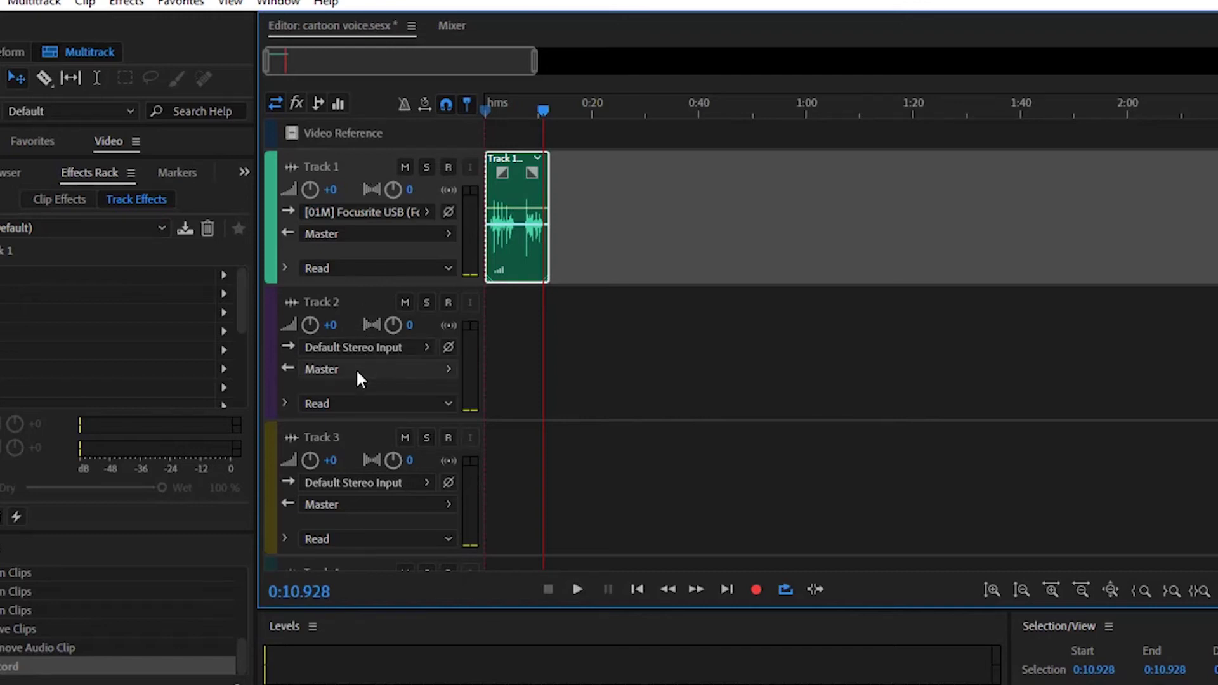
Add the Pitch Shifter from Time and Pitch to Track 1's first effects-rack slot
{"action": "left_click", "coordinate": [347, 325]}
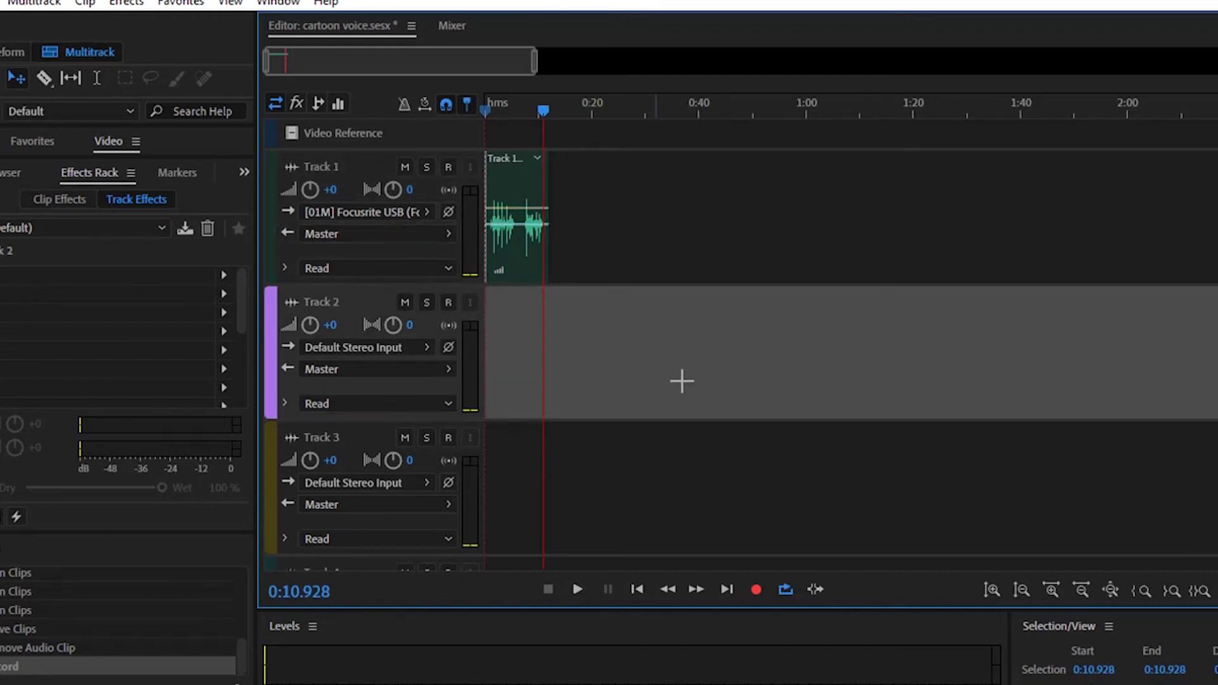
{"action": "left_click", "coordinate": [356, 166]}
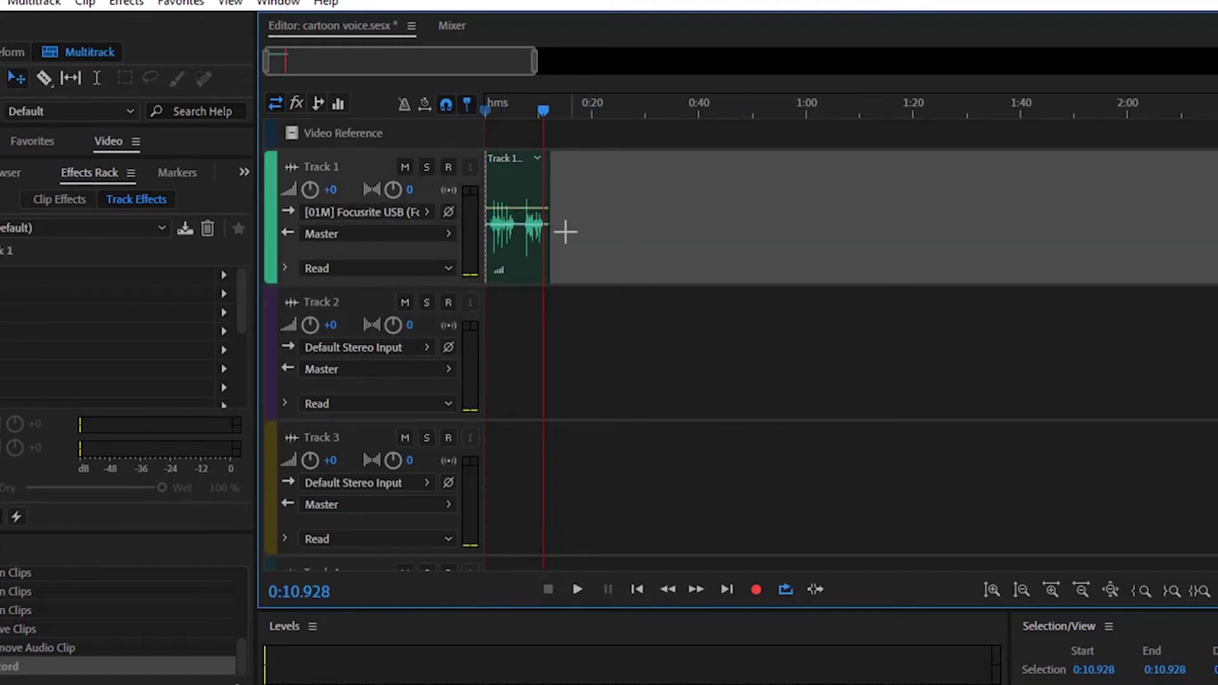
{"action": "left_click", "coordinate": [28, 279]}
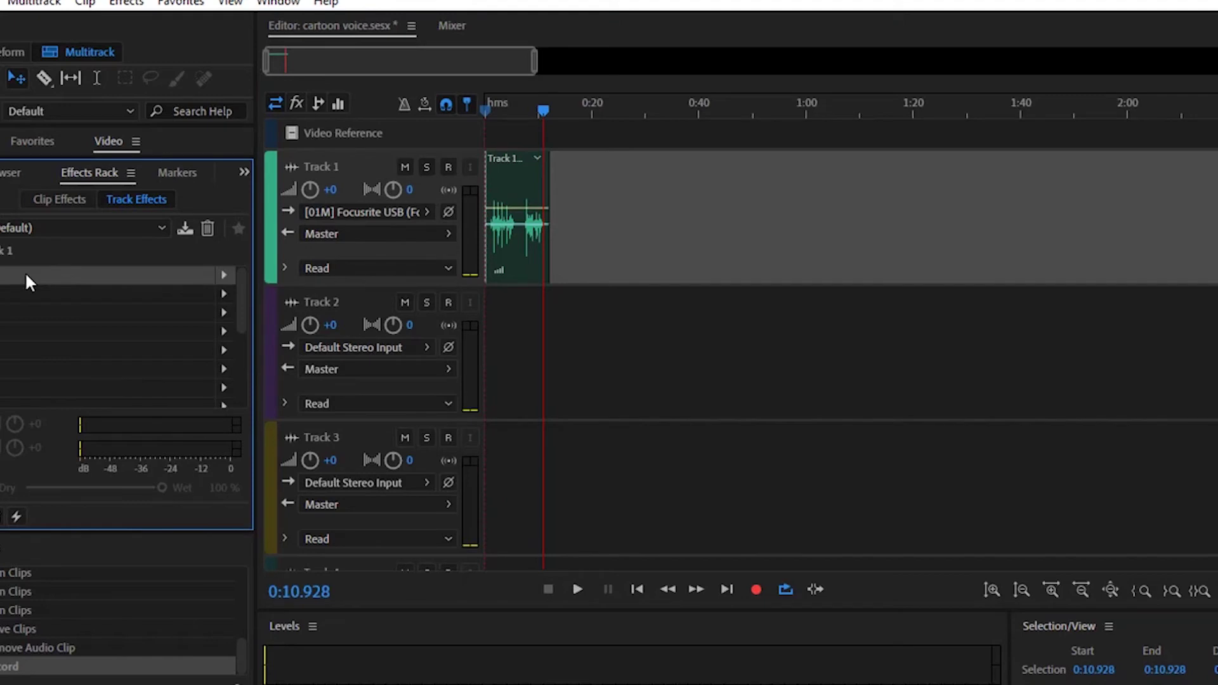
{"action": "left_click", "coordinate": [223, 283]}
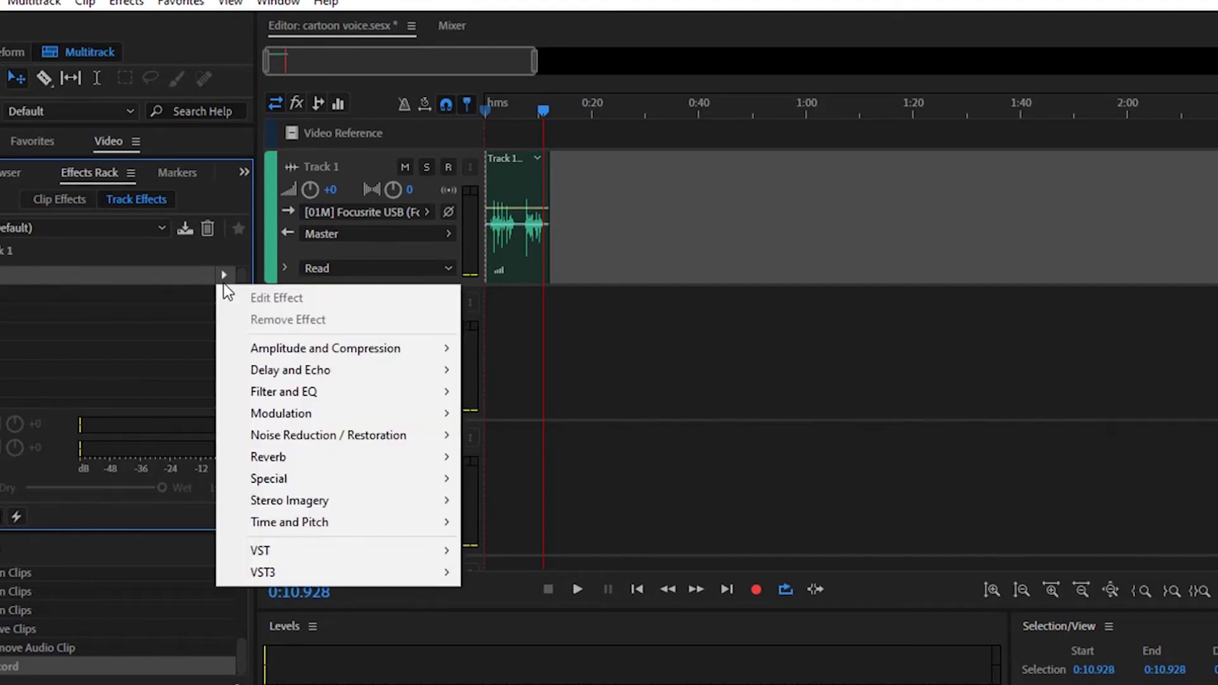
{"action": "left_click", "coordinate": [225, 278]}
{"action": "left_click", "coordinate": [223, 276]}
{"action": "mouse_move", "coordinate": [321, 481]}
{"action": "mouse_move", "coordinate": [318, 519]}
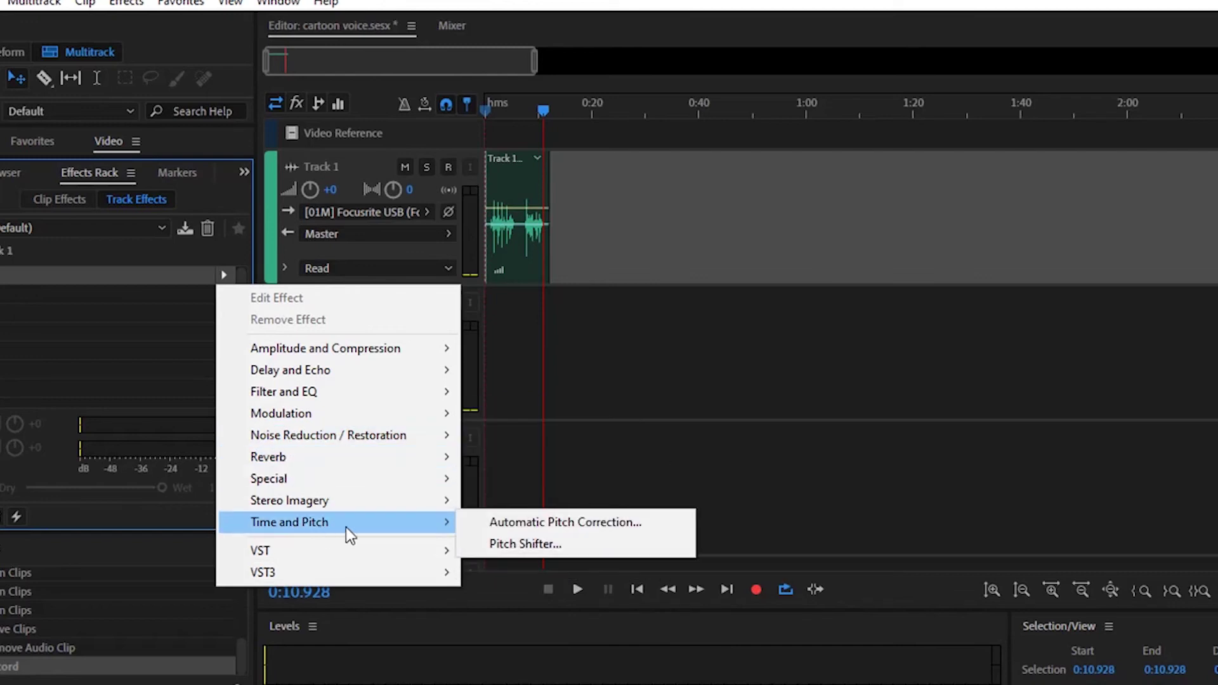
{"action": "left_click", "coordinate": [536, 550]}
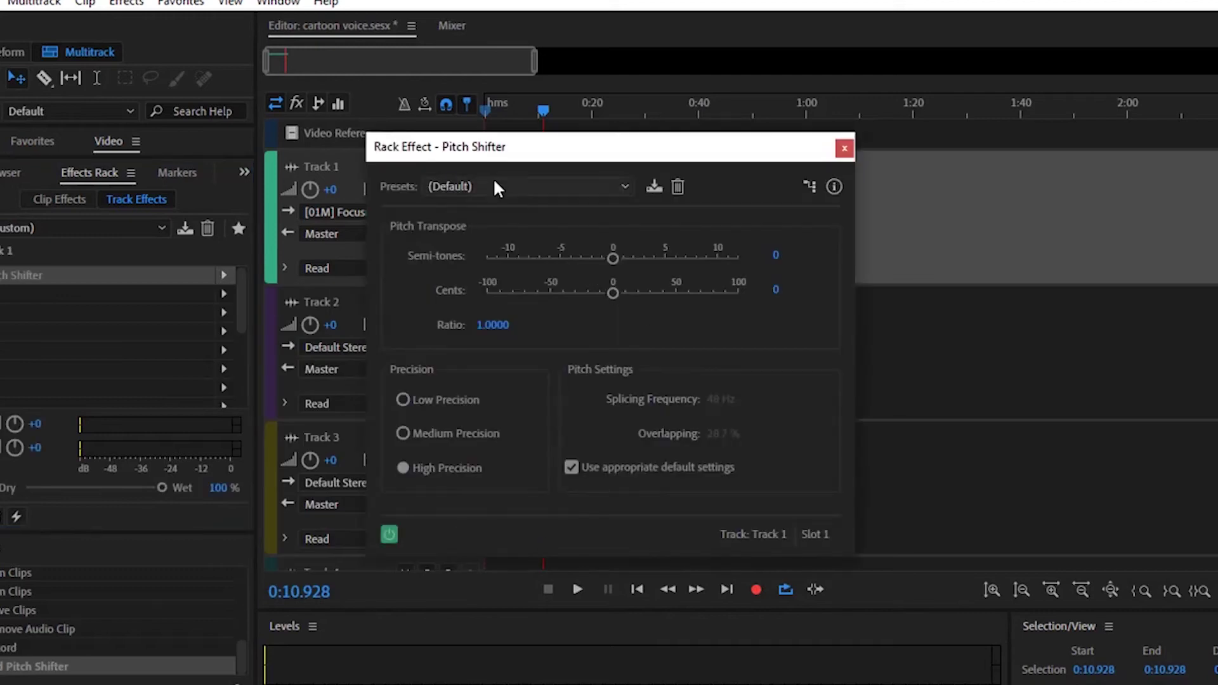
Move the Pitch Shifter window aside, set 5 semitones, and preview the voice
{"action": "left_click_drag", "start_coordinate": [483, 155], "coordinate": [805, 101]}
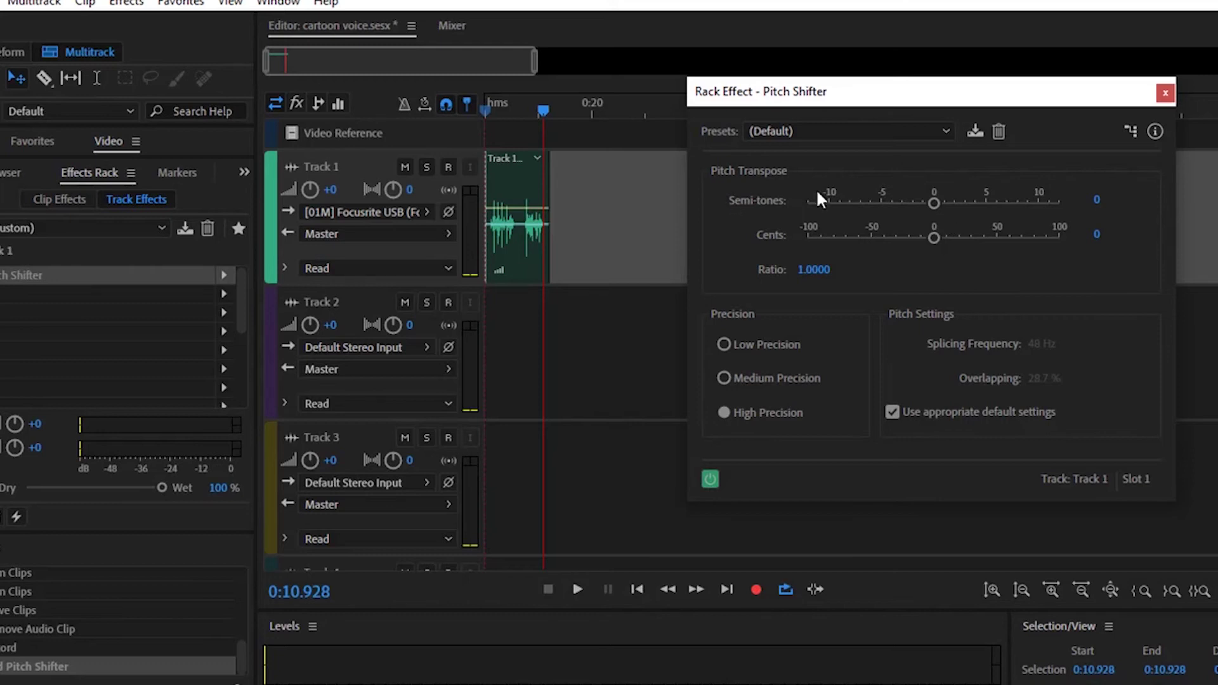
{"action": "left_click_drag", "start_coordinate": [891, 108], "coordinate": [872, 136]}
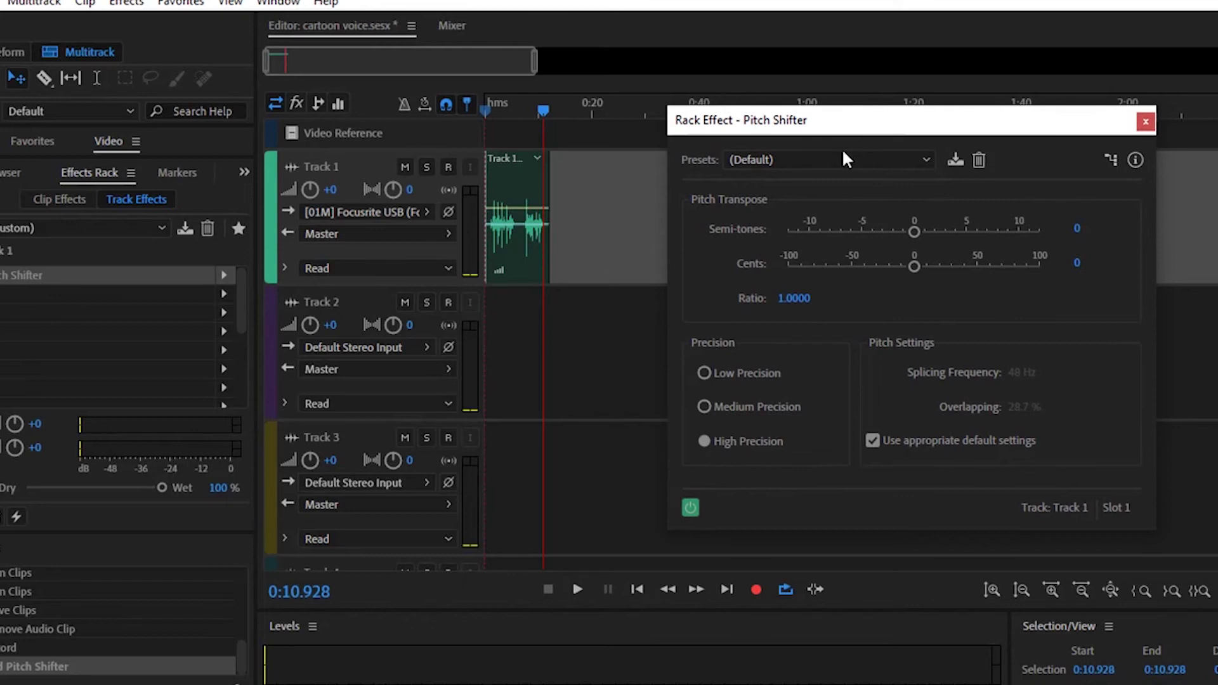
{"action": "left_click_drag", "start_coordinate": [499, 104], "coordinate": [486, 105]}
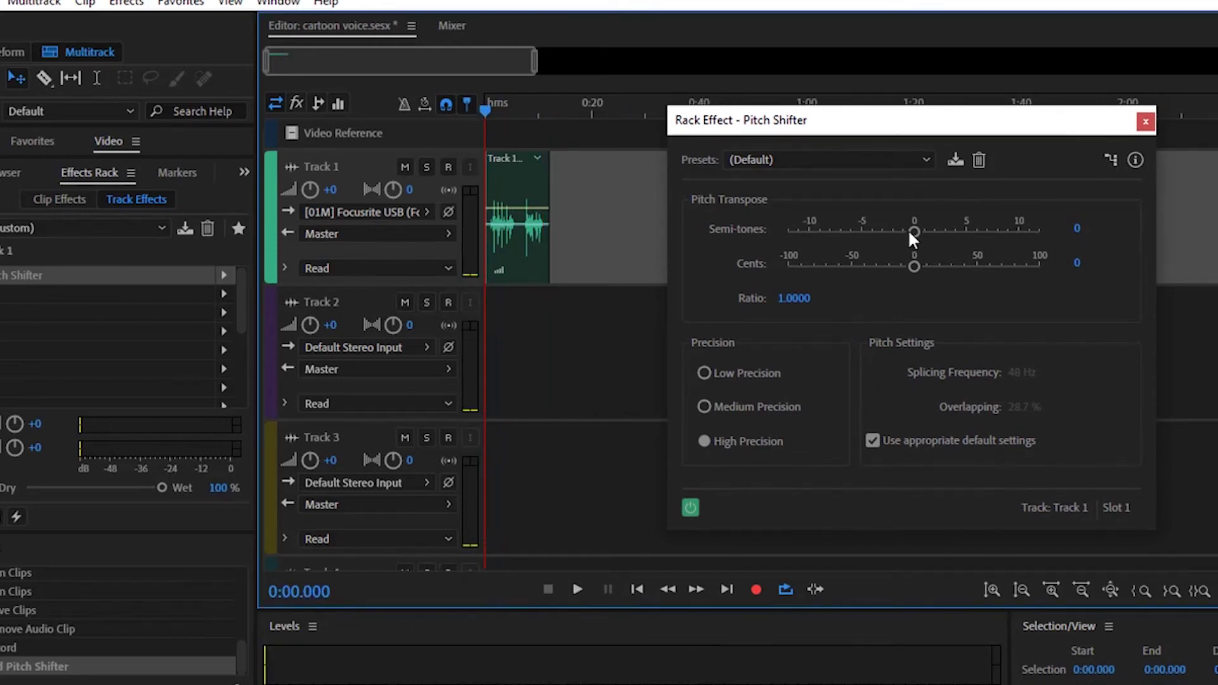
{"action": "left_click_drag", "start_coordinate": [909, 230], "coordinate": [966, 232]}
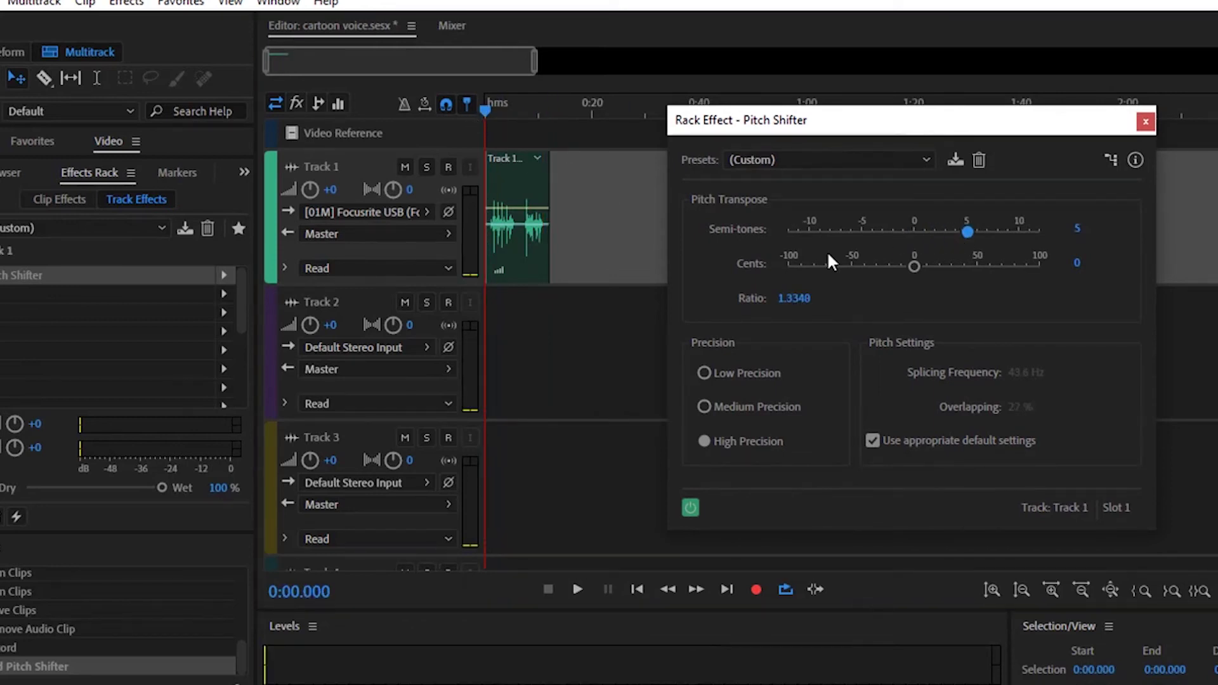
{"action": "key", "text": "space"}
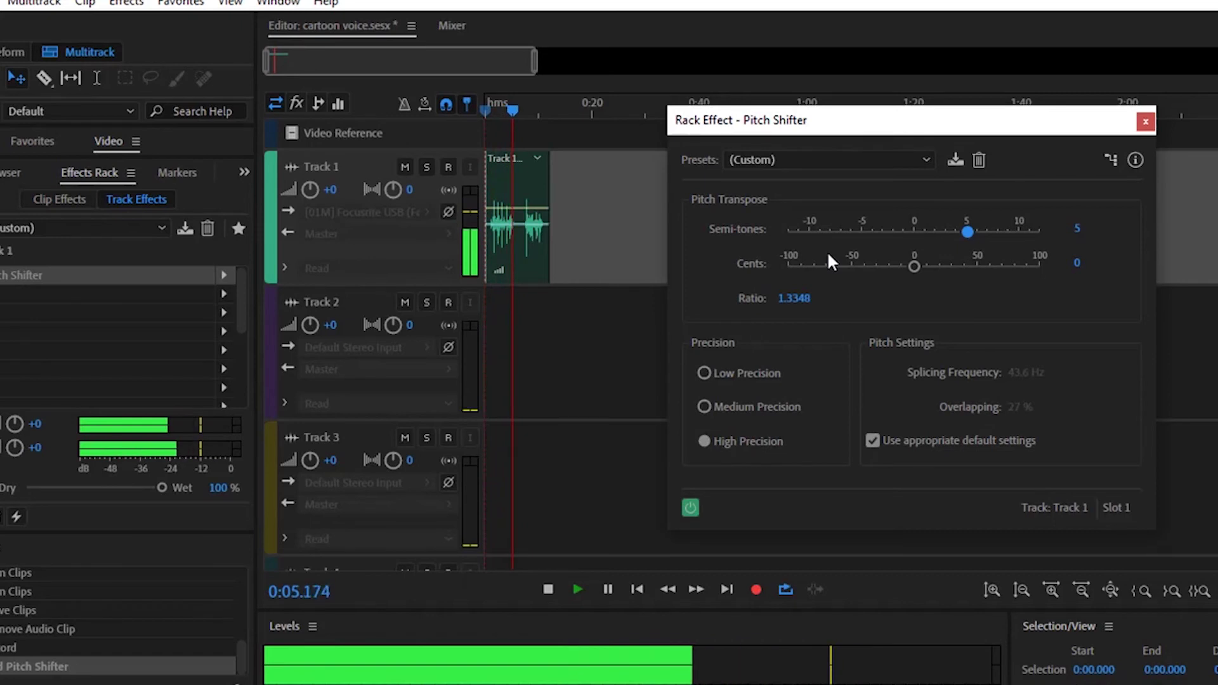
{"action": "key", "text": "space"}
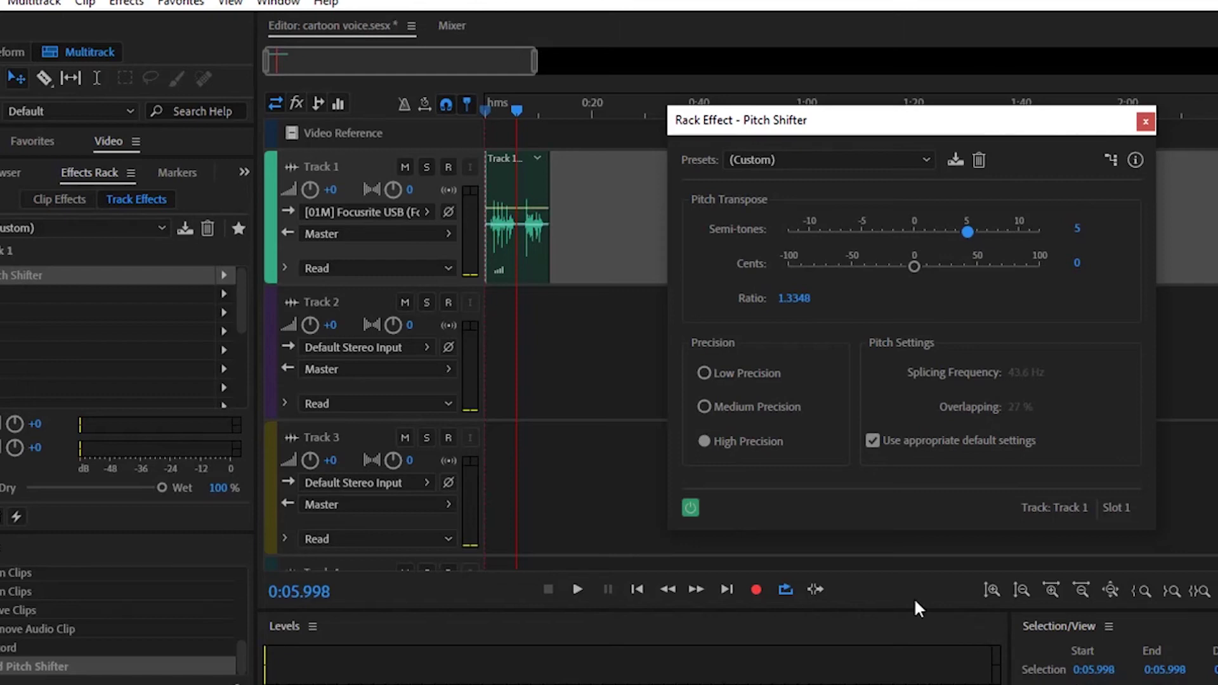
Replay the 5-semitone voice from the start, then park the playhead near 7.5 seconds
{"action": "left_click_drag", "start_coordinate": [513, 105], "coordinate": [423, 114]}
{"action": "key", "text": "space"}
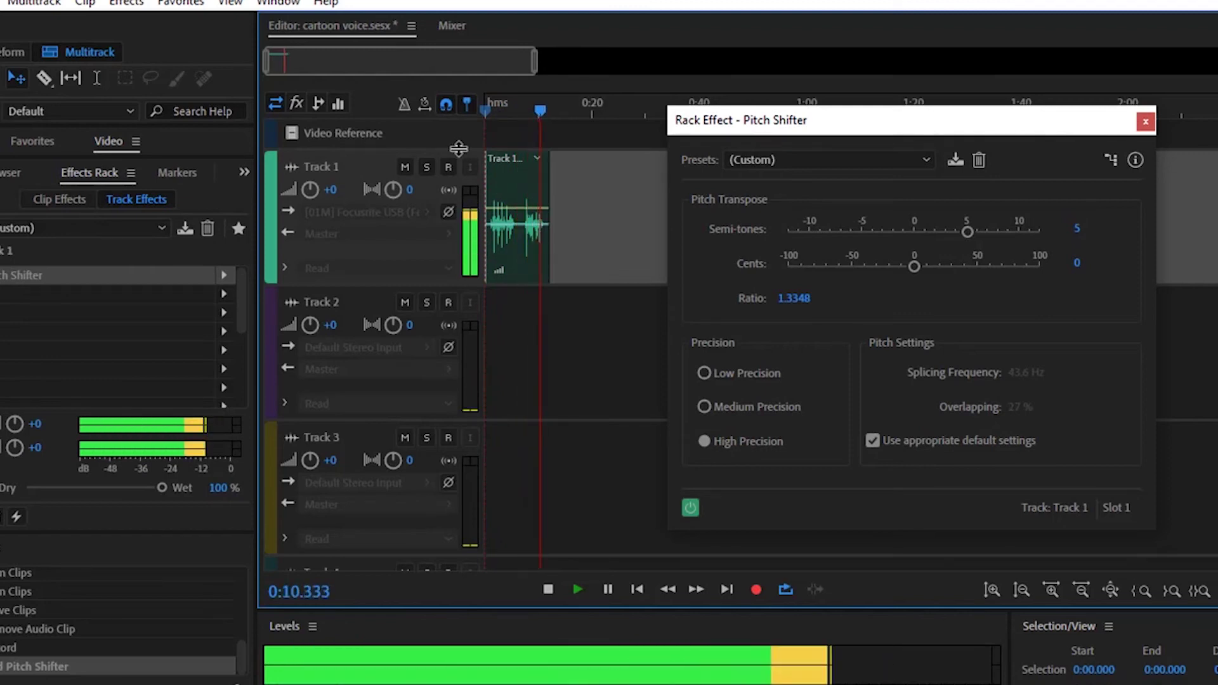
{"action": "key", "text": "space"}
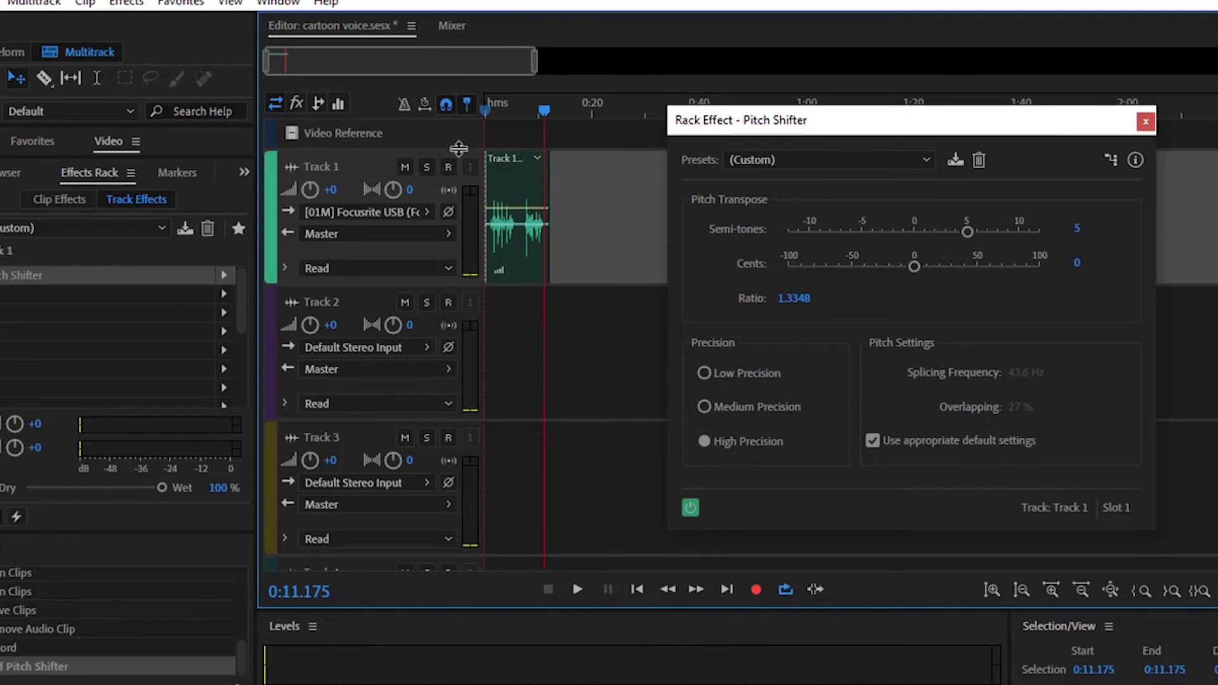
{"action": "left_click_drag", "start_coordinate": [515, 111], "coordinate": [492, 113]}
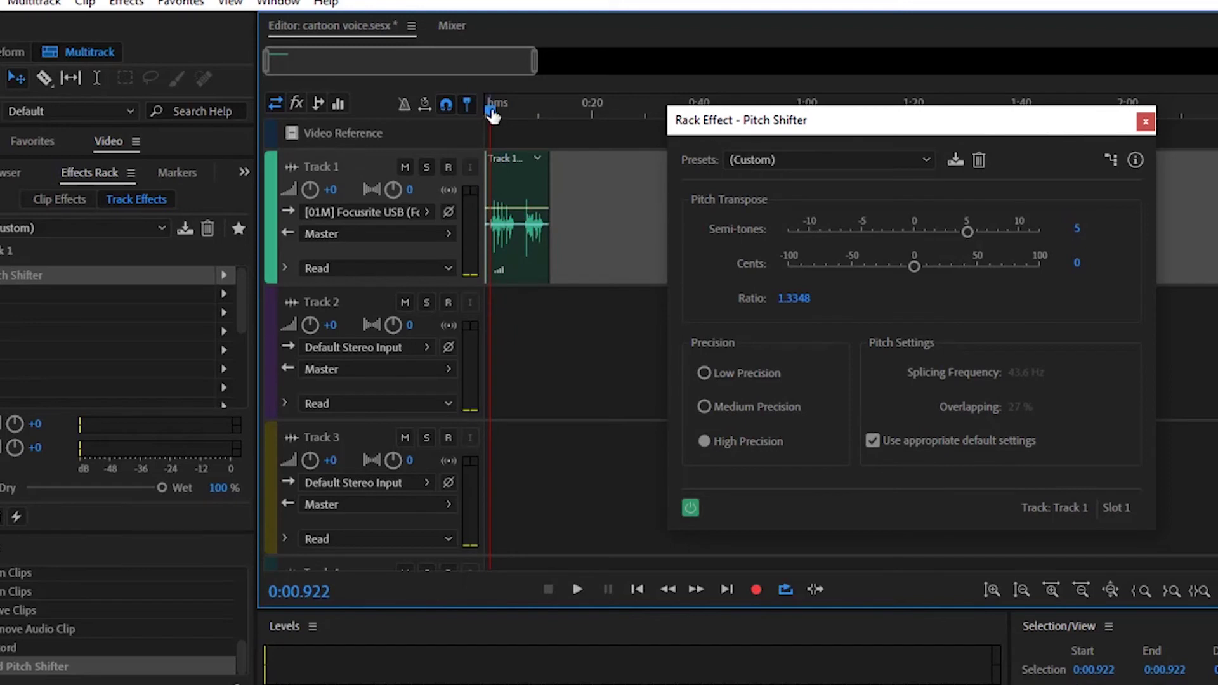
{"action": "left_click", "coordinate": [524, 115]}
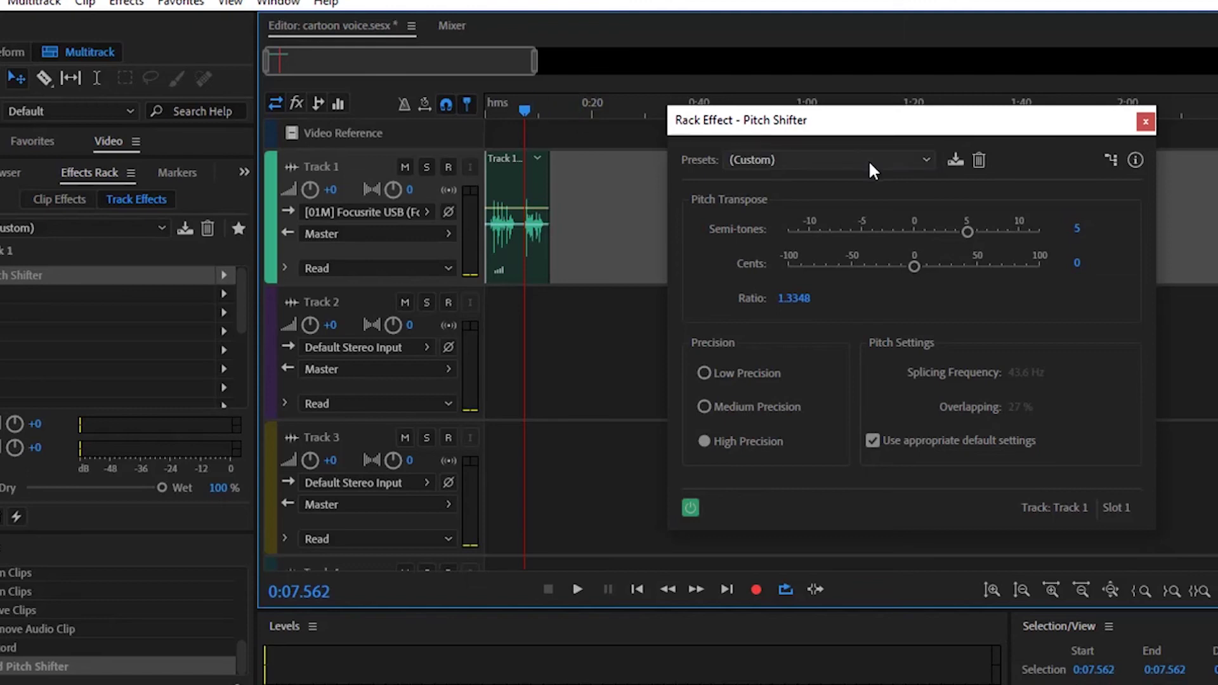
Set the Semi-tones slider to 12 and replay the voice from the session start
{"action": "left_click_drag", "start_coordinate": [966, 231], "coordinate": [1039, 236]}
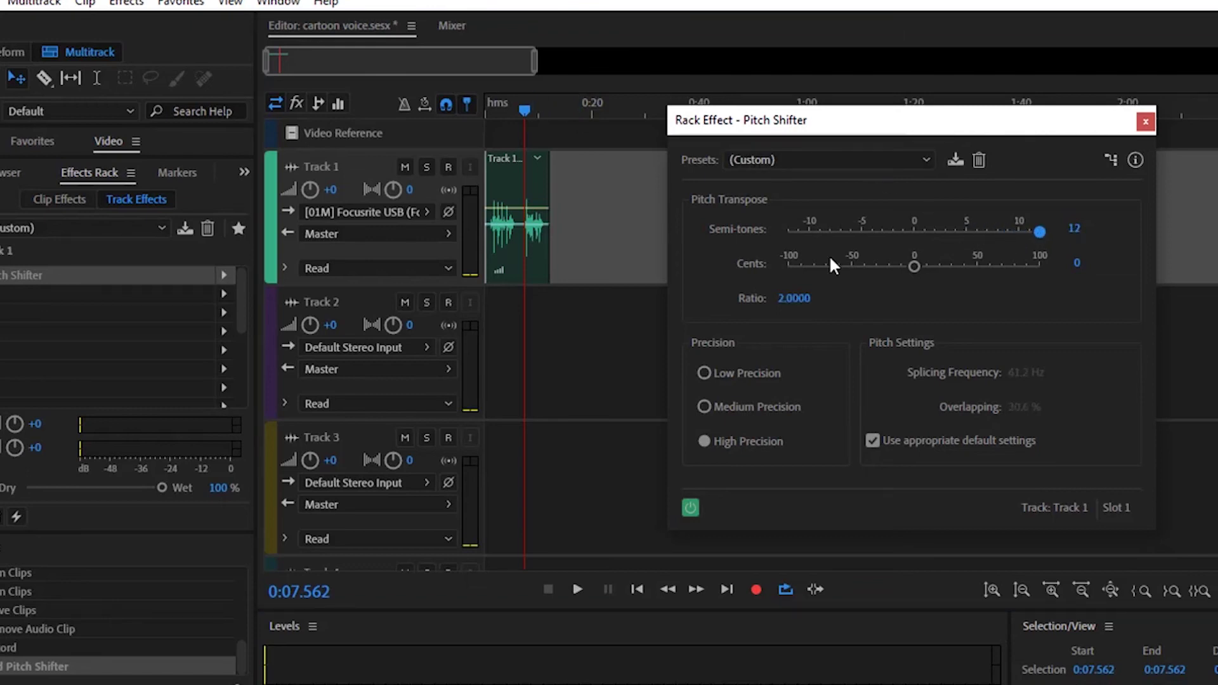
{"action": "key", "text": "space"}
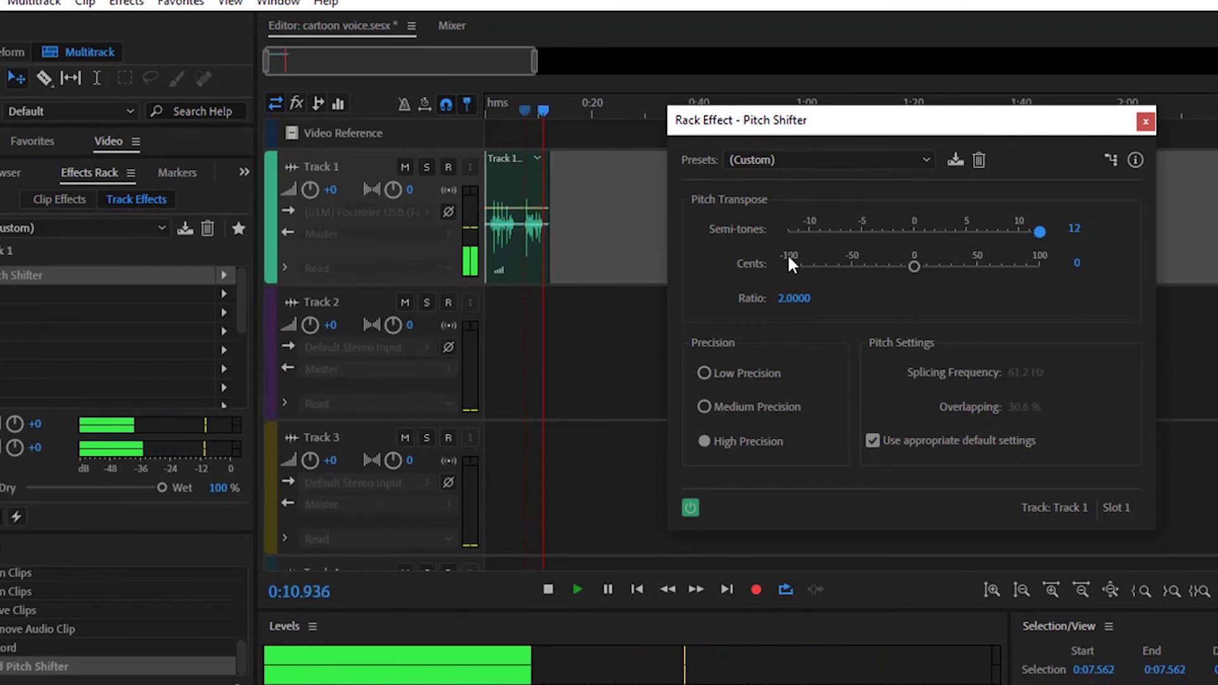
{"action": "key", "text": "space"}
{"action": "left_click_drag", "start_coordinate": [544, 111], "coordinate": [527, 116]}
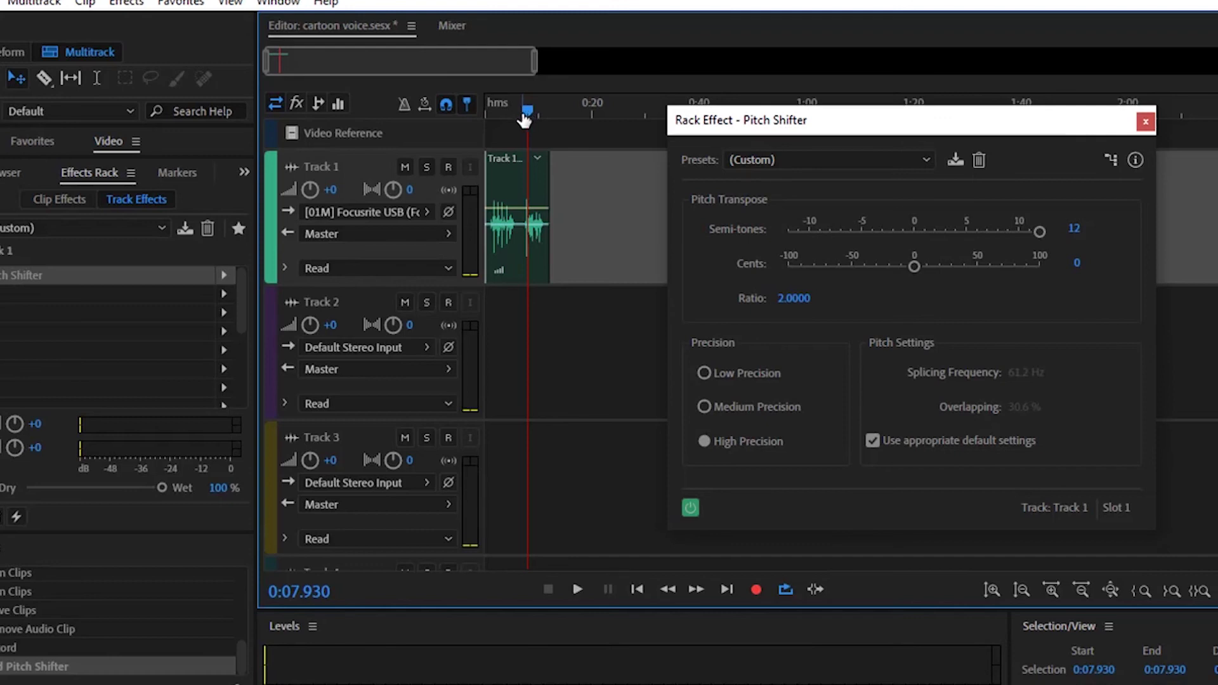
{"action": "key", "text": "Home"}
{"action": "key", "text": "space"}
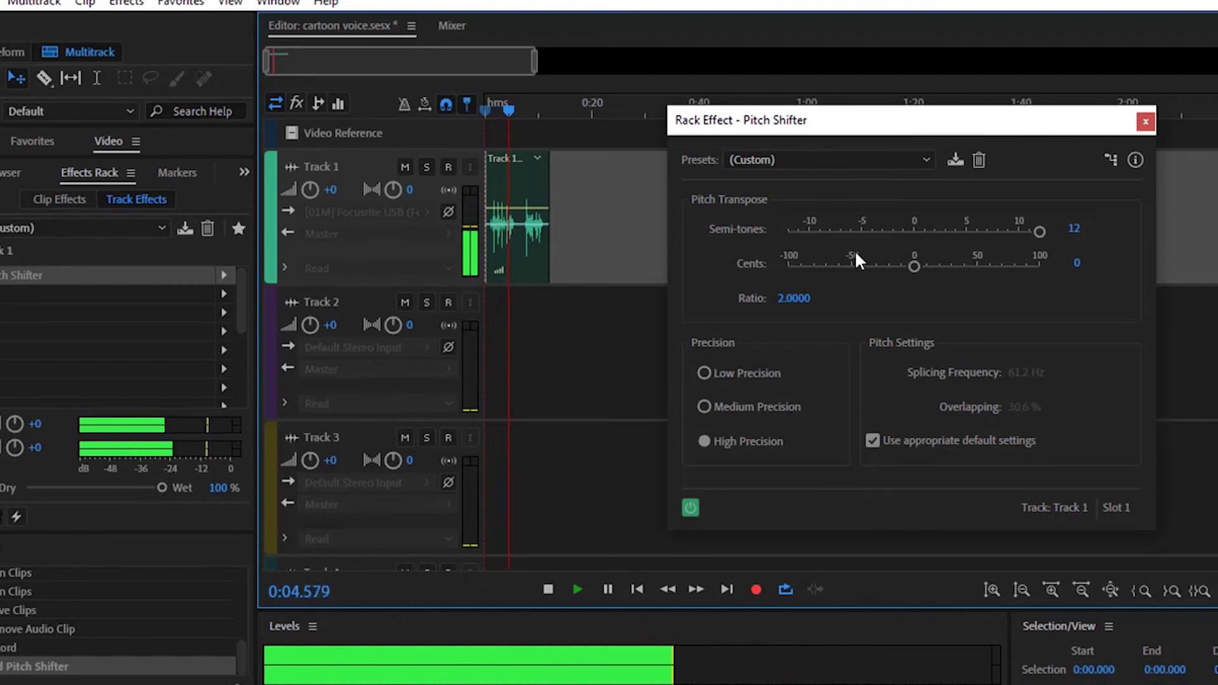
{"action": "key", "text": "space"}
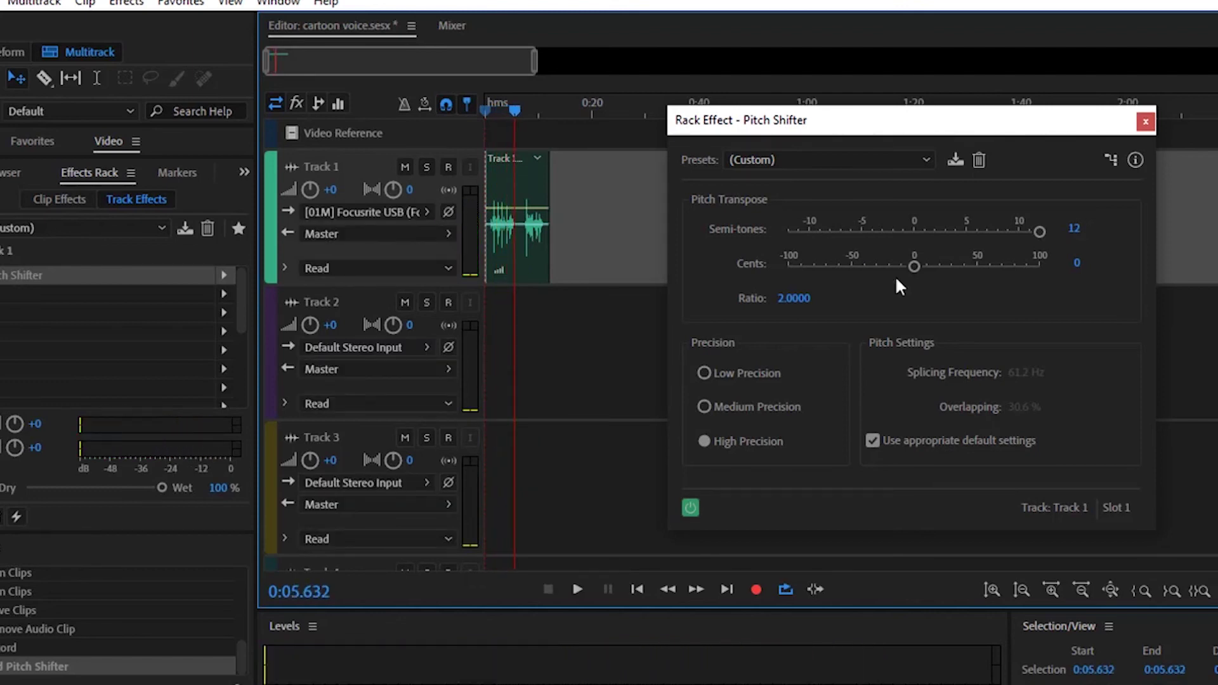
Bring the Semi-tones slider down to 7 (ratio 1.4983) and play the voice from 0:00
{"action": "left_click", "coordinate": [1039, 232]}
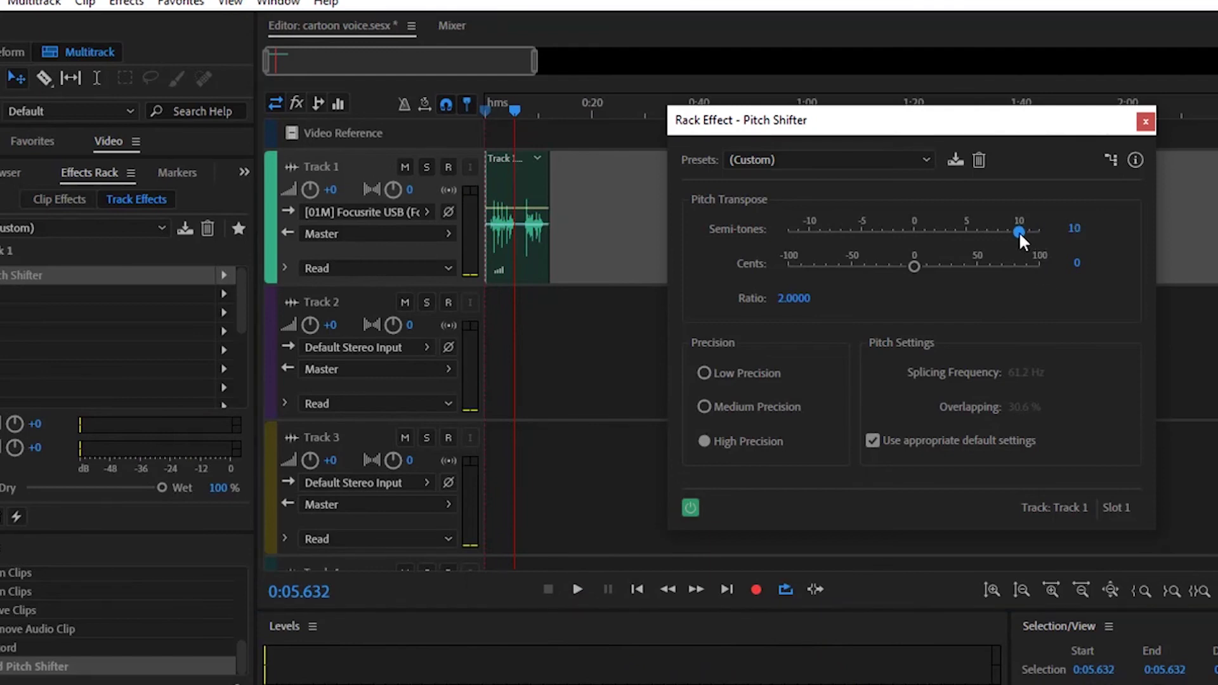
{"action": "left_click_drag", "start_coordinate": [1018, 231], "coordinate": [983, 253]}
{"action": "left_click_drag", "start_coordinate": [980, 246], "coordinate": [985, 243]}
{"action": "left_click_drag", "start_coordinate": [515, 111], "coordinate": [466, 113]}
{"action": "key", "text": "space"}
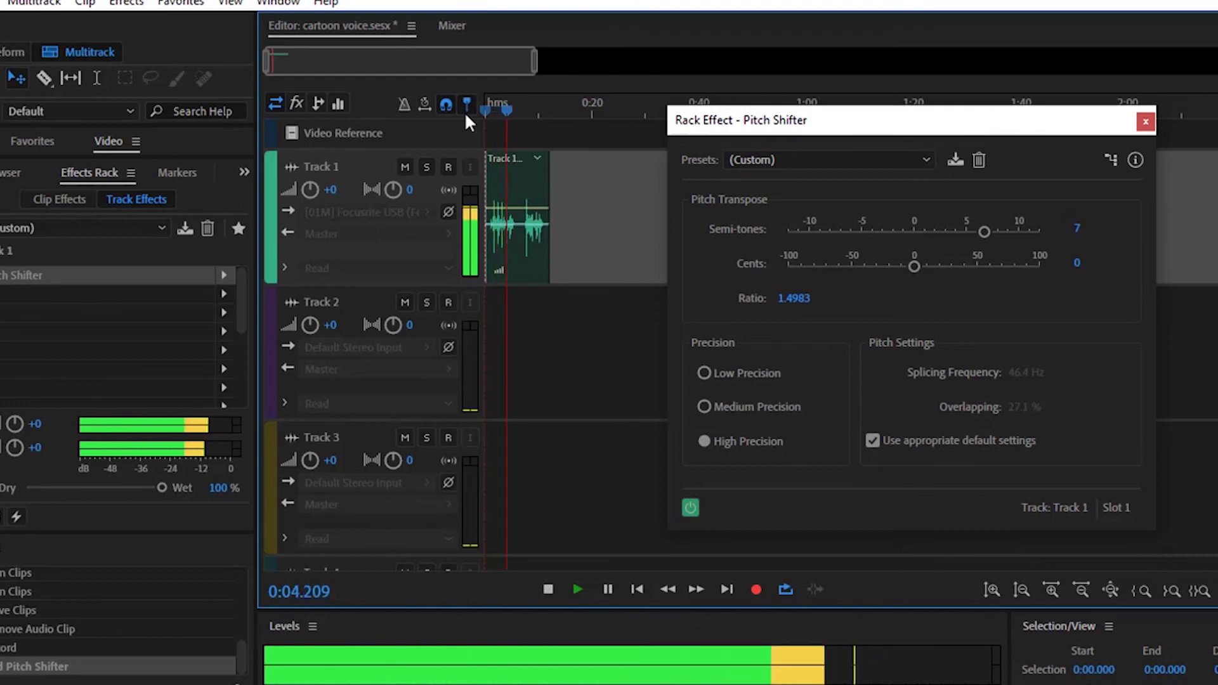
{"action": "key", "text": "space"}
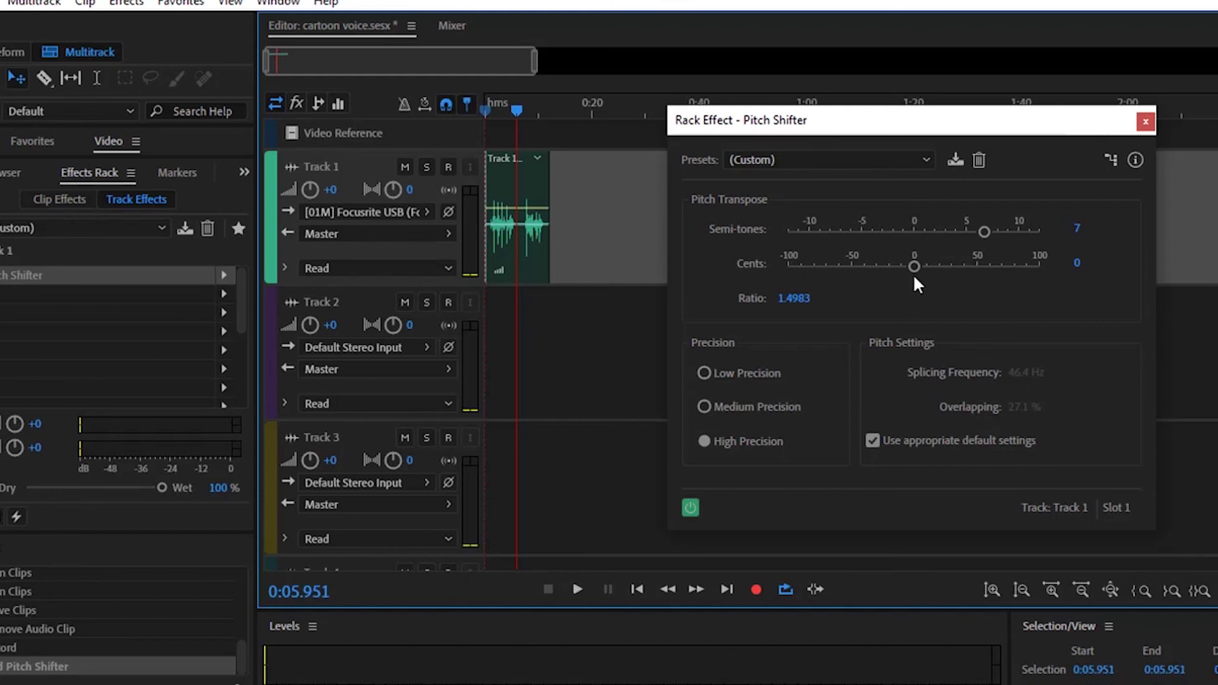
Preview the voice at -7 semitones (ratio 0.6674), then raise the slider to -5
{"action": "left_click_drag", "start_coordinate": [982, 233], "coordinate": [836, 240]}
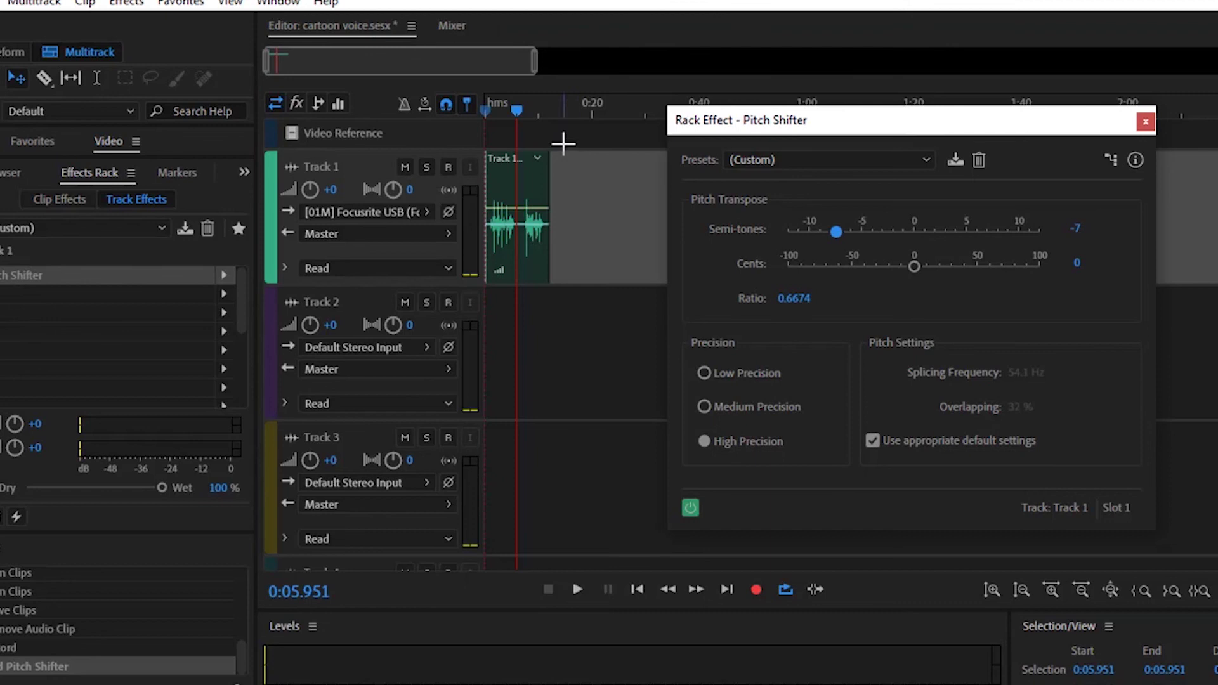
{"action": "left_click", "coordinate": [505, 113]}
{"action": "left_click_drag", "start_coordinate": [505, 113], "coordinate": [461, 113]}
{"action": "key", "text": "space"}
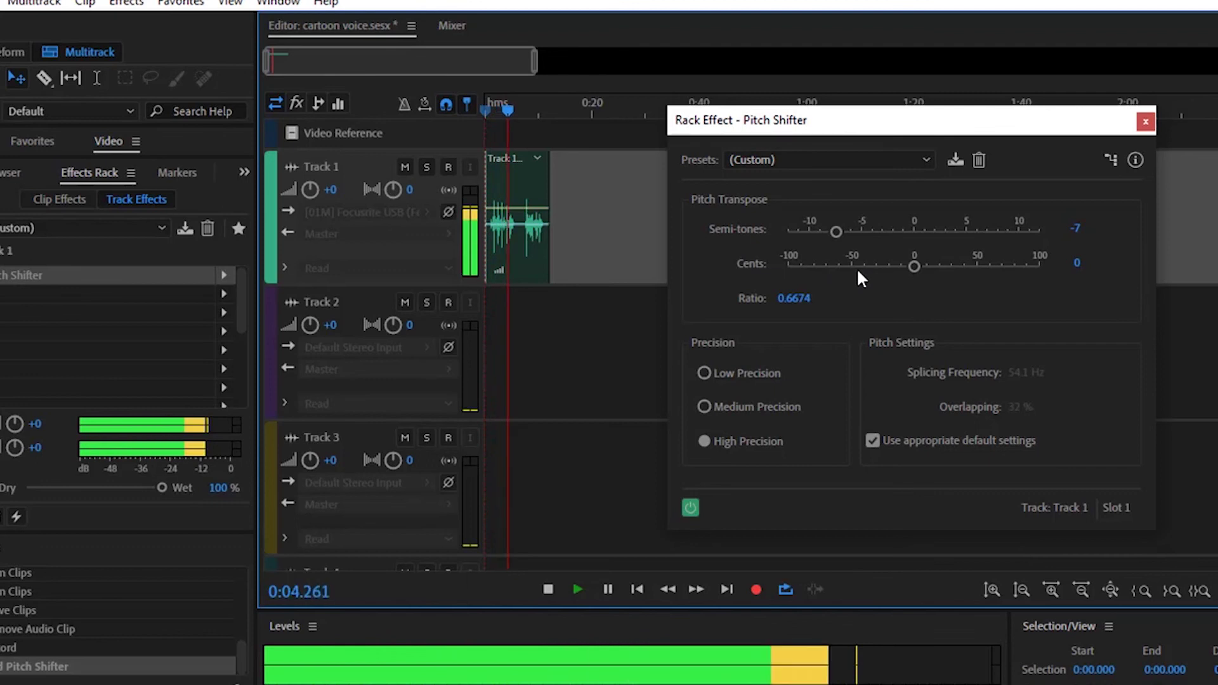
{"action": "key", "text": "space"}
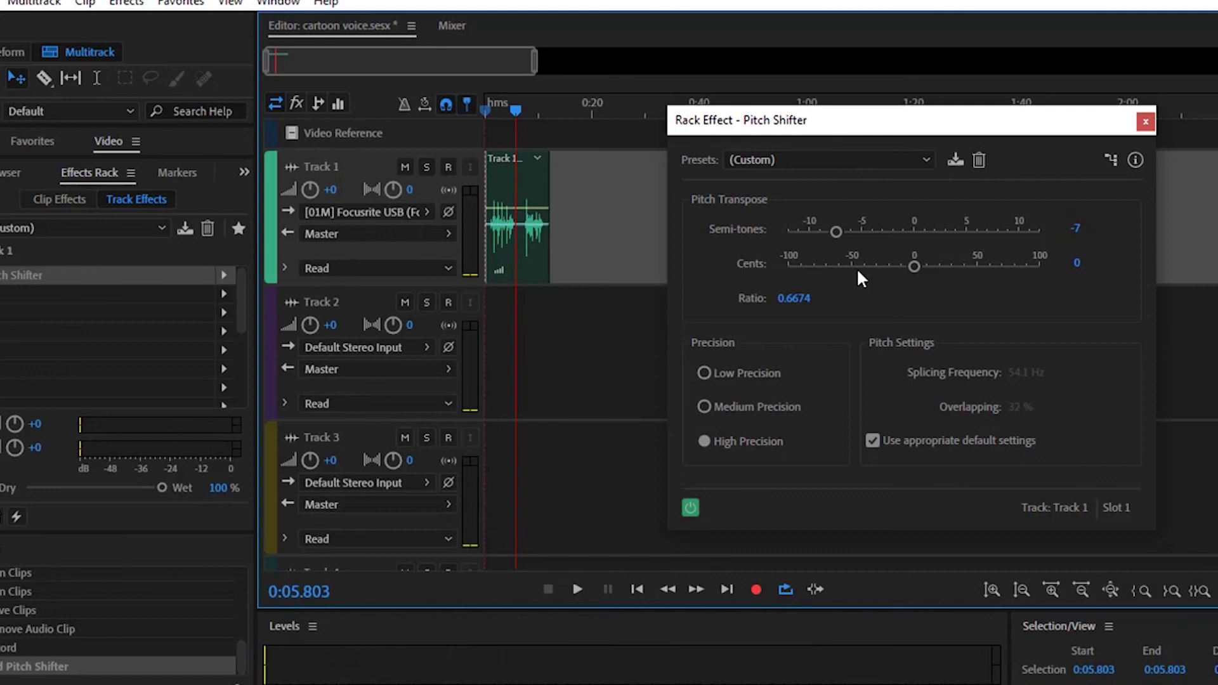
{"action": "left_click_drag", "start_coordinate": [838, 231], "coordinate": [853, 230]}
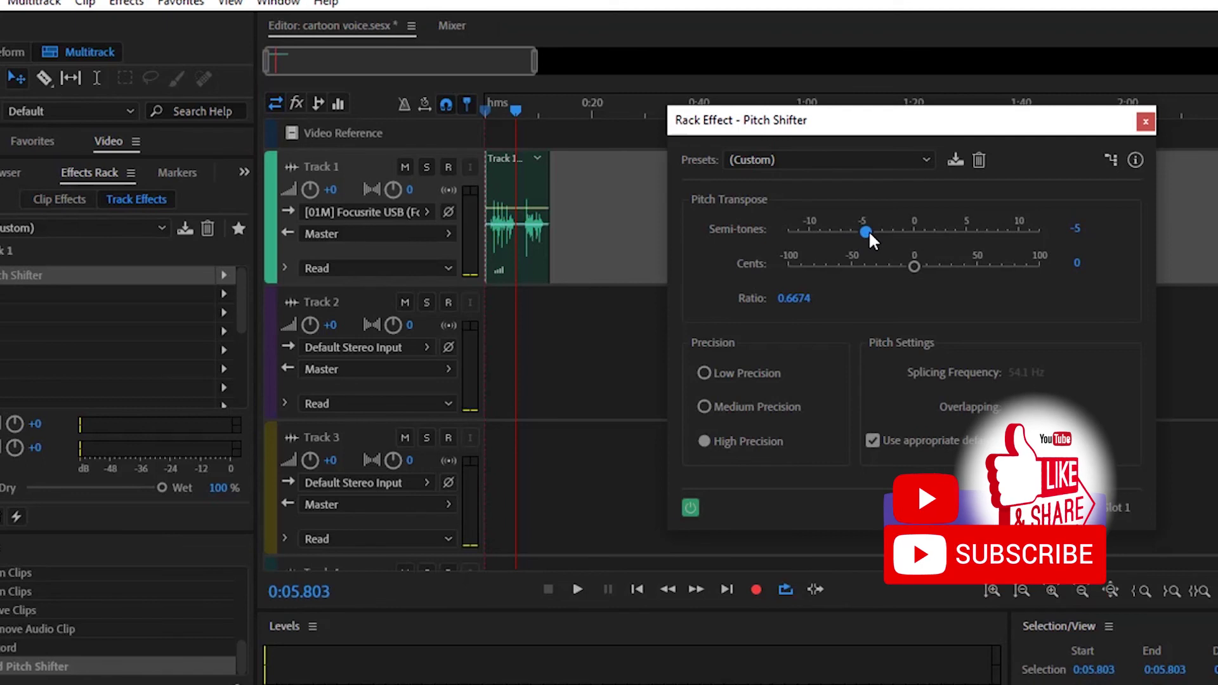
Move the Rack Effect - Pitch Shifter window up and to the left
{"action": "left_click_drag", "start_coordinate": [884, 121], "coordinate": [830, 68]}
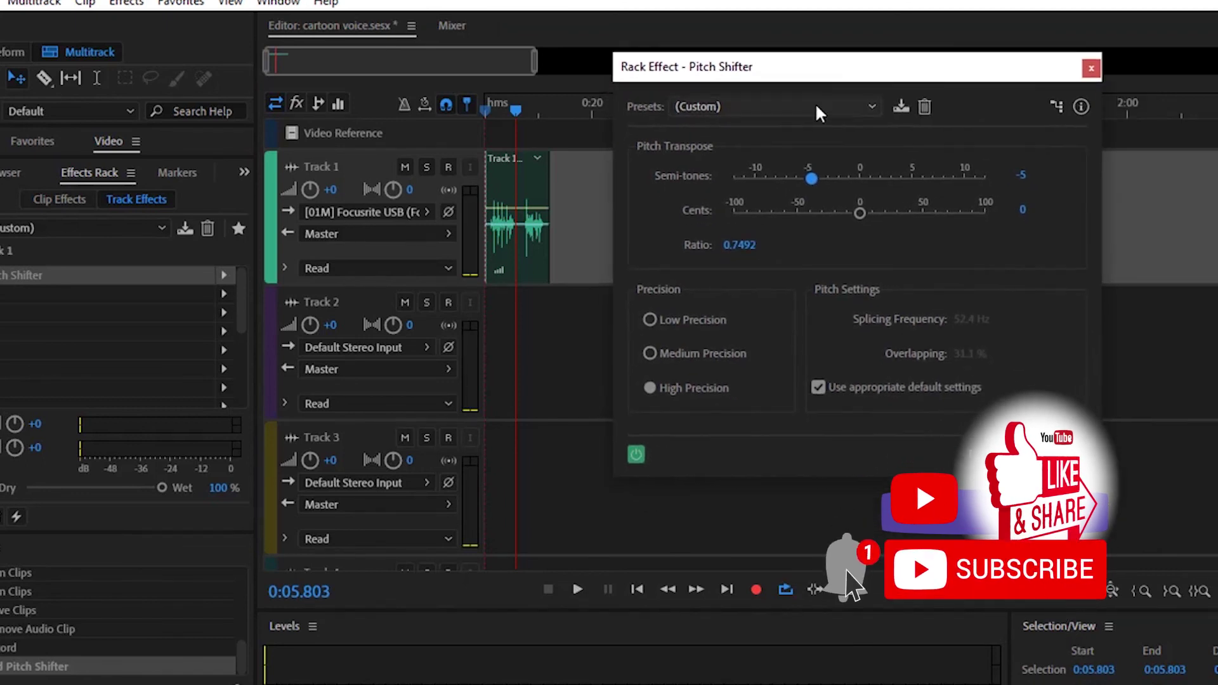